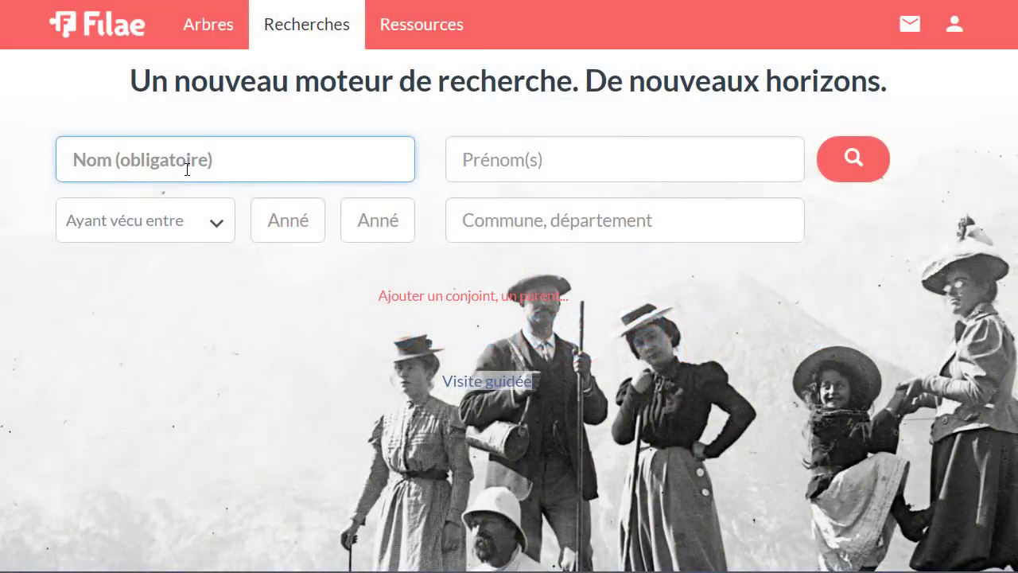
Step: Search the records by the ancestor's surname and first name
{"action": "type", "text": "Febure"}
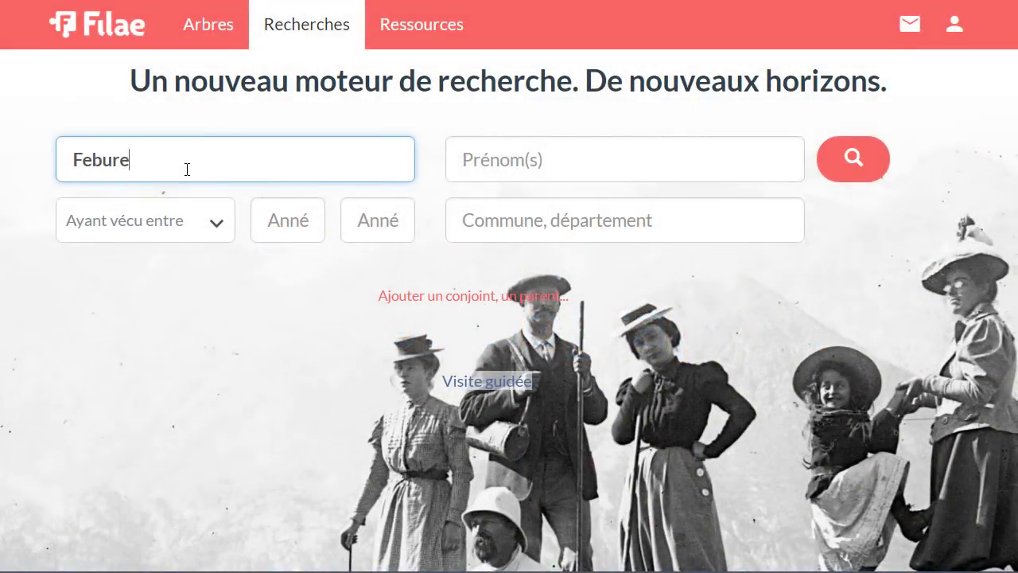
{"action": "key", "text": "Tab"}
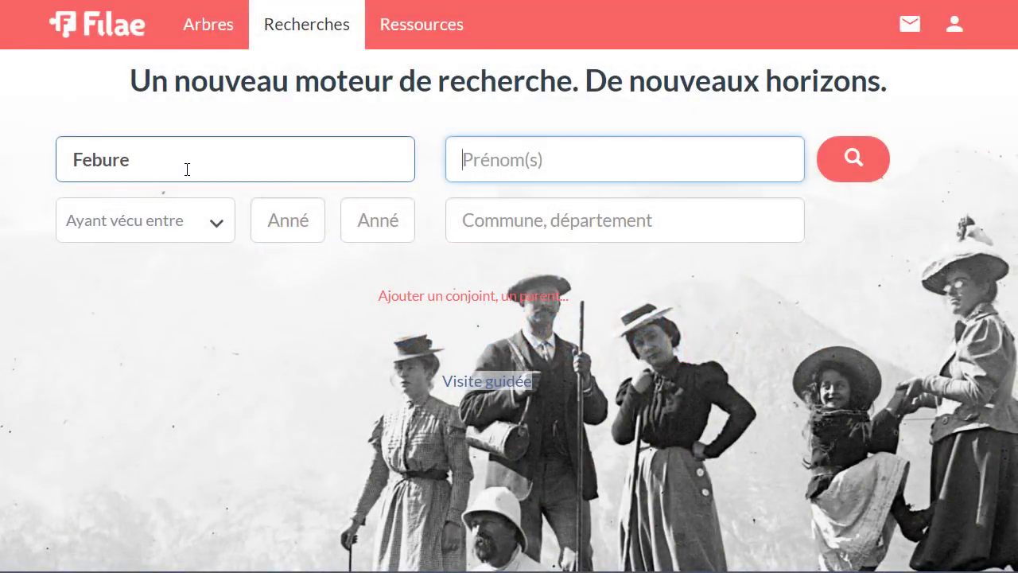
{"action": "left_click", "coordinate": [853, 159]}
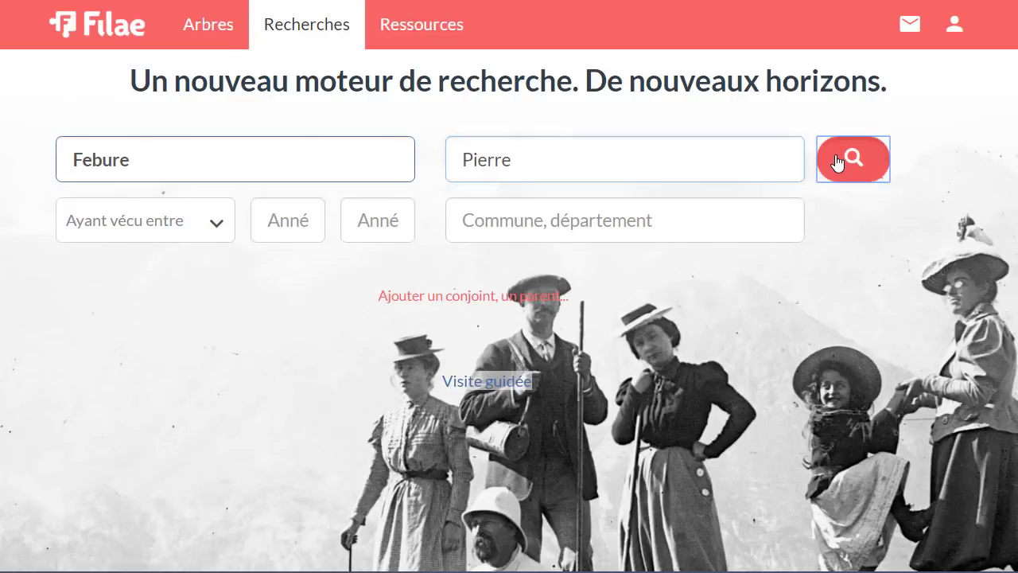
{"action": "scroll", "coordinate": [225, 215], "scroll_direction": "down", "scroll_amount": 3}
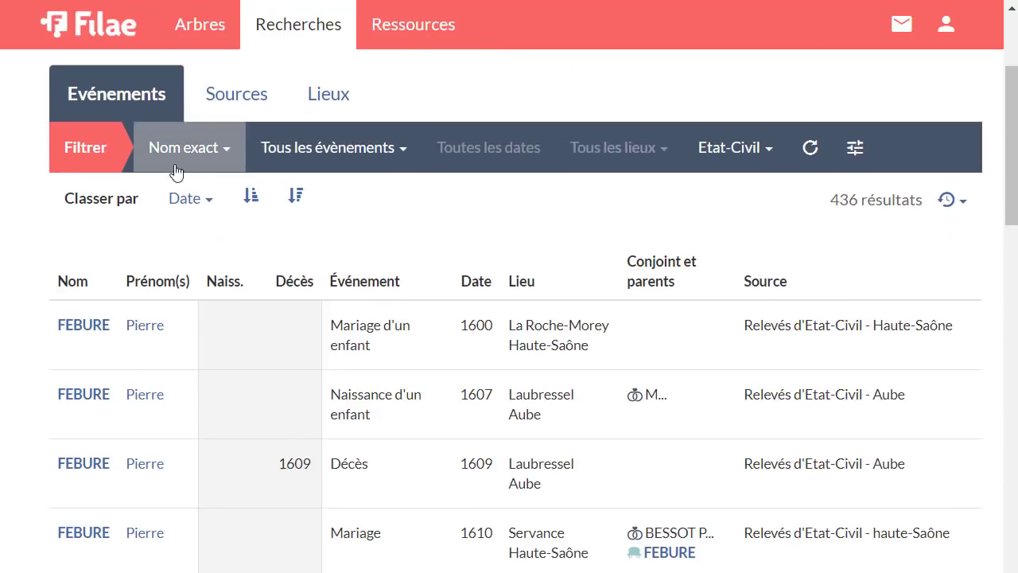
Step: Broaden the name filter from exact matches to Contient le nom
{"action": "left_click", "coordinate": [158, 155]}
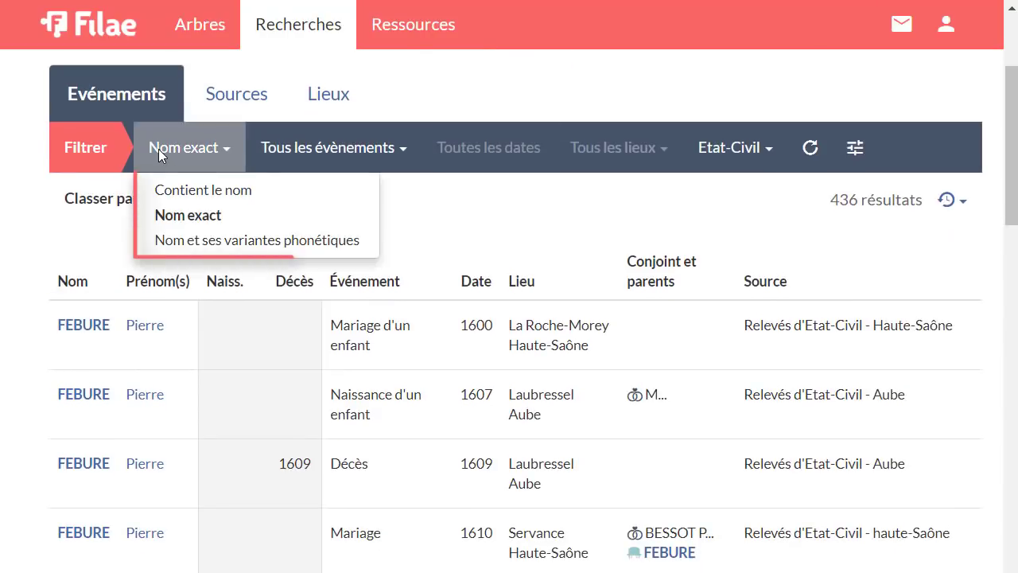
{"action": "left_click", "coordinate": [147, 196]}
{"action": "scroll", "coordinate": [151, 202], "scroll_direction": "down", "scroll_amount": 3}
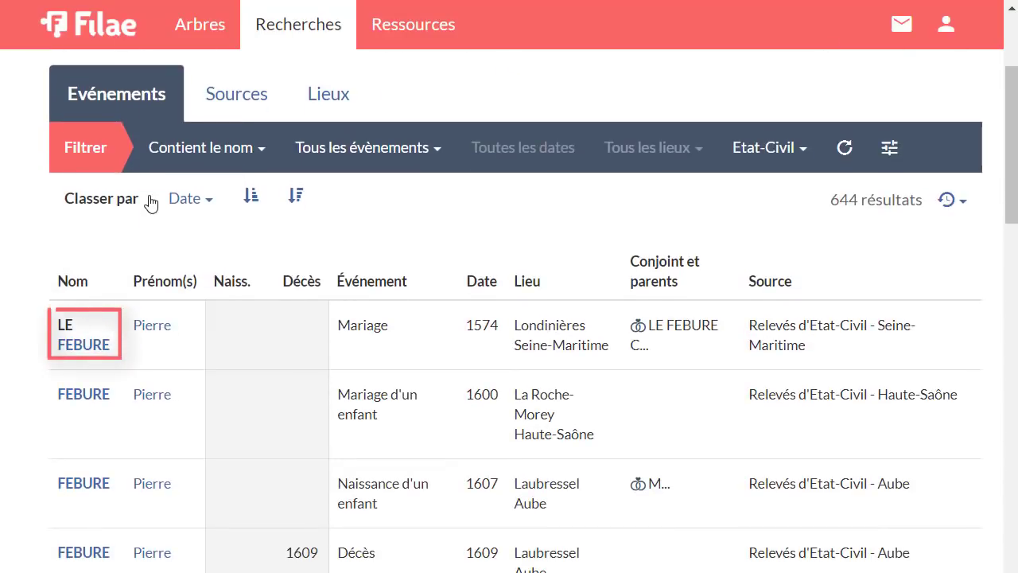
Step: Switch the name filter to Nom et ses variantes phonétiques
{"action": "left_click", "coordinate": [186, 143]}
{"action": "left_click", "coordinate": [191, 235]}
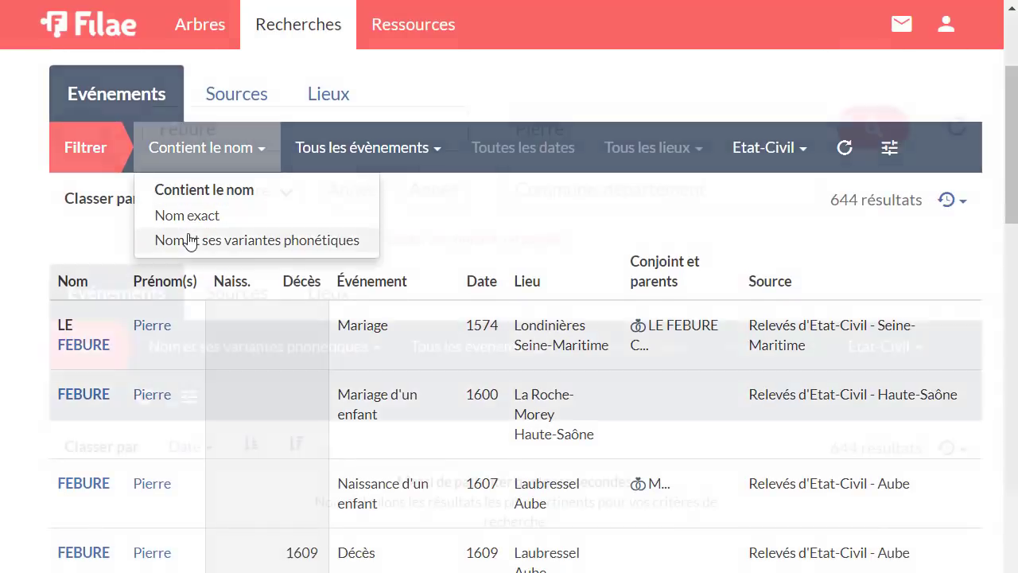
{"action": "scroll", "coordinate": [191, 241], "scroll_direction": "down", "scroll_amount": 5}
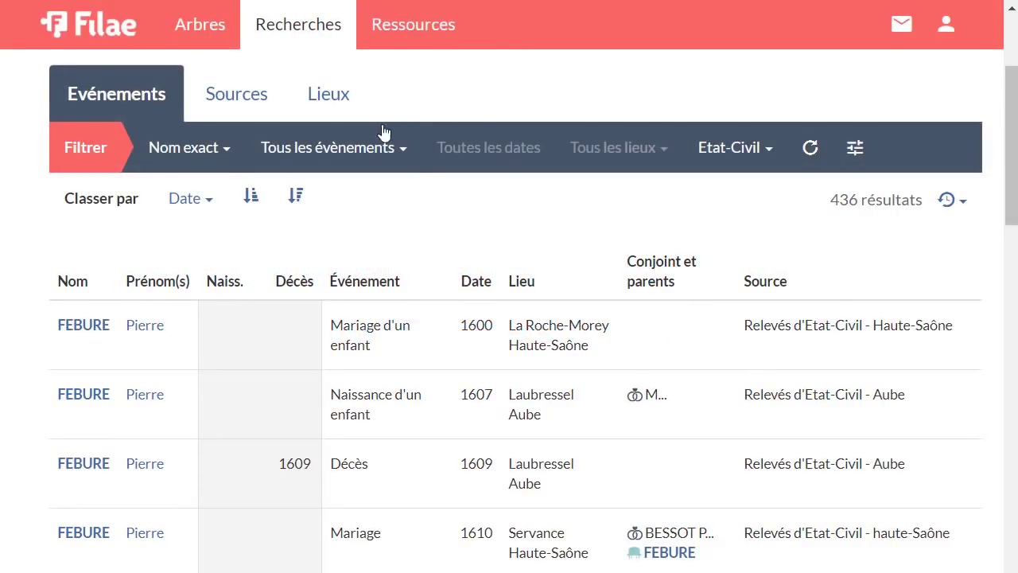
Step: Restrict the results for all event types to Sujet principal uniquement
{"action": "left_click", "coordinate": [362, 143]}
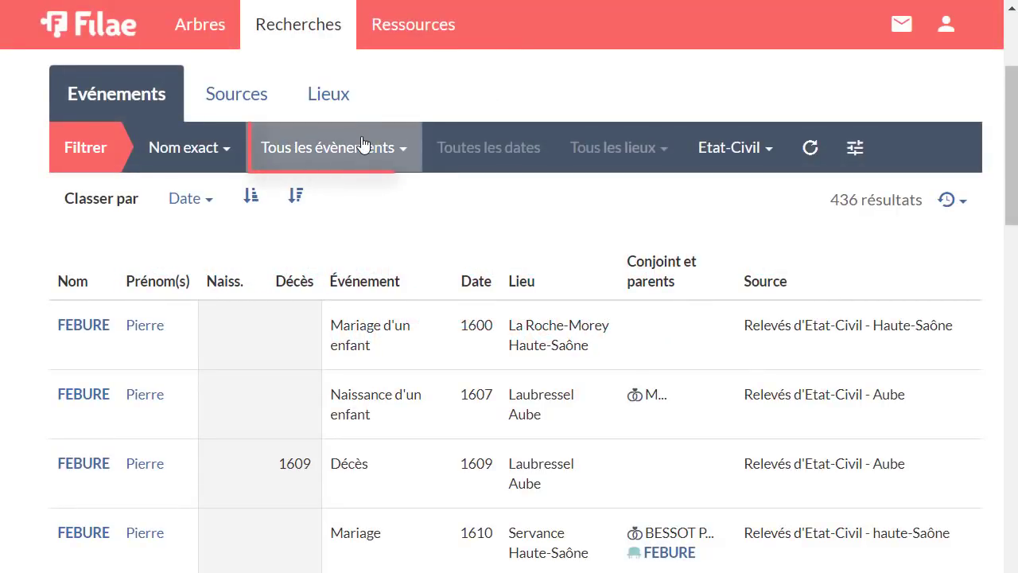
{"action": "left_click", "coordinate": [362, 143]}
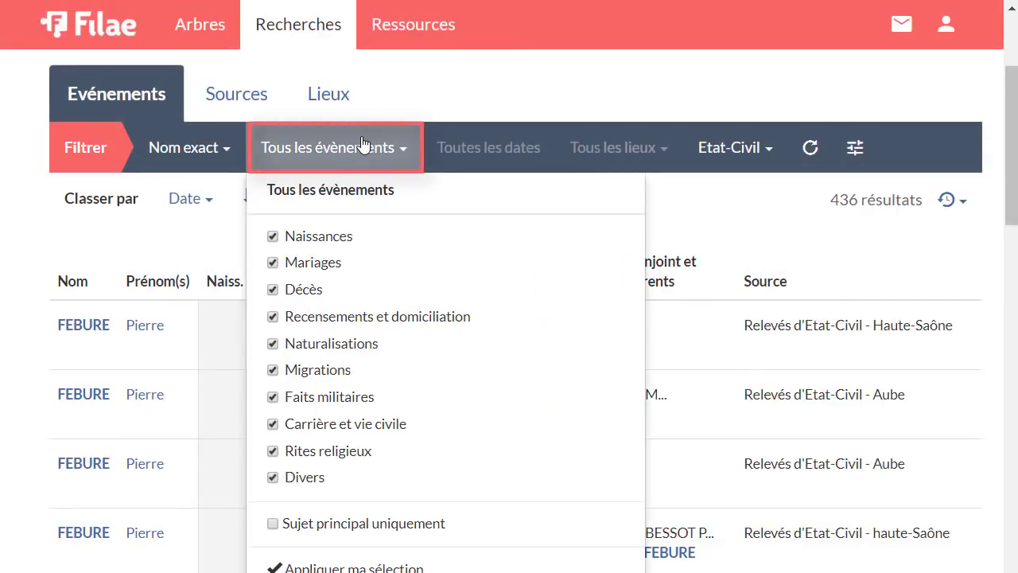
{"action": "left_click", "coordinate": [295, 244]}
{"action": "left_click", "coordinate": [281, 263]}
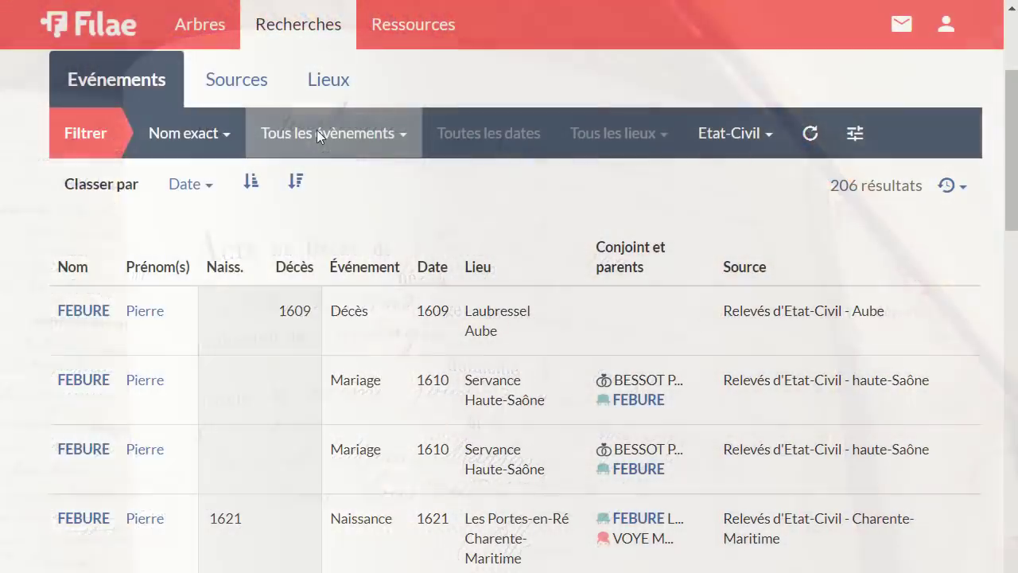
Step: Keep only Décès in the event filter and apply the selection
{"action": "left_click", "coordinate": [319, 133]}
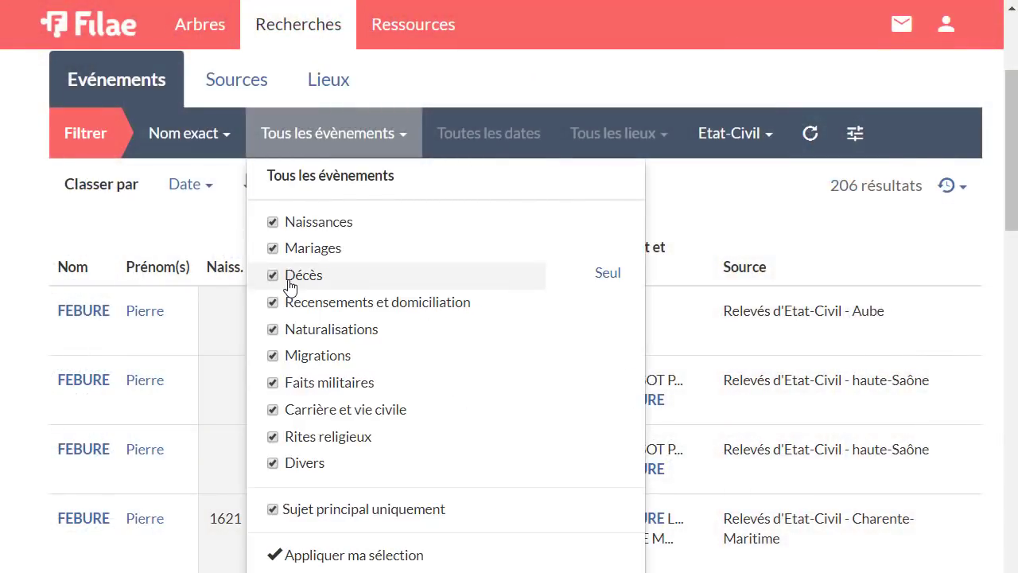
{"action": "left_click", "coordinate": [604, 280]}
{"action": "scroll", "coordinate": [604, 282], "scroll_direction": "down", "scroll_amount": 4}
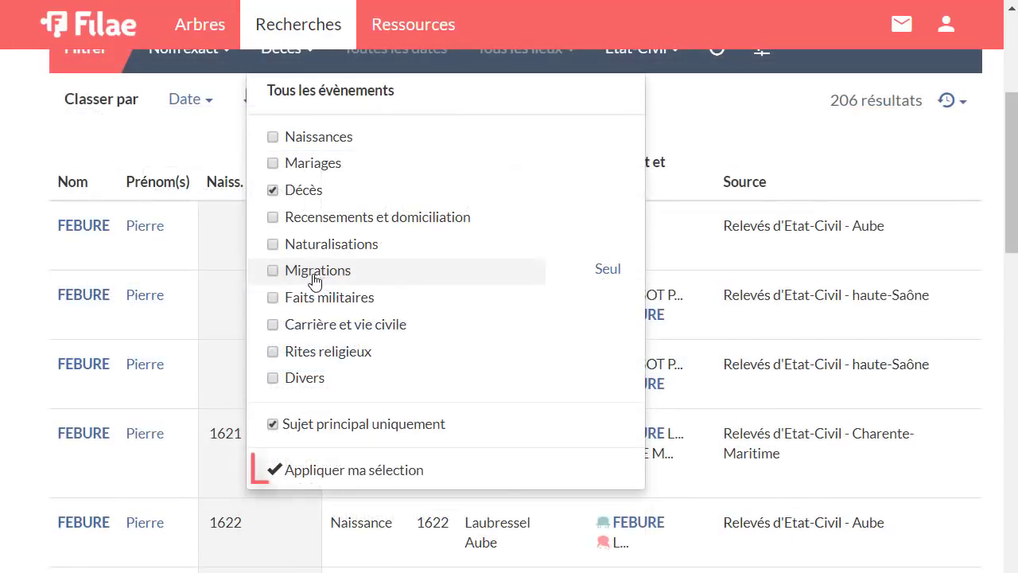
{"action": "left_click", "coordinate": [321, 469]}
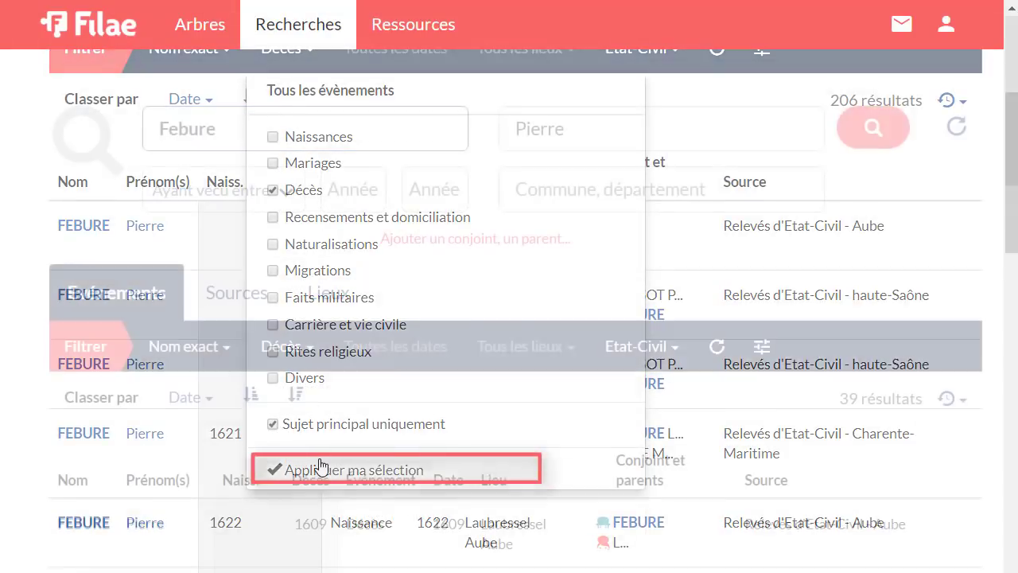
{"action": "scroll", "coordinate": [319, 466], "scroll_direction": "down", "scroll_amount": 4}
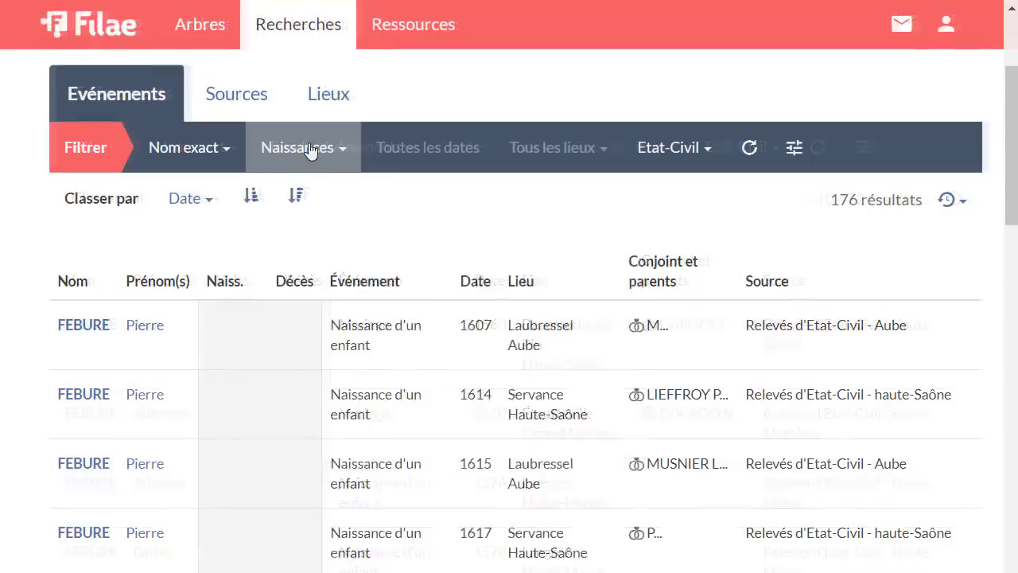
Step: Limit the Naissances results to Sujet principal uniquement and apply the selection
{"action": "left_click", "coordinate": [310, 150]}
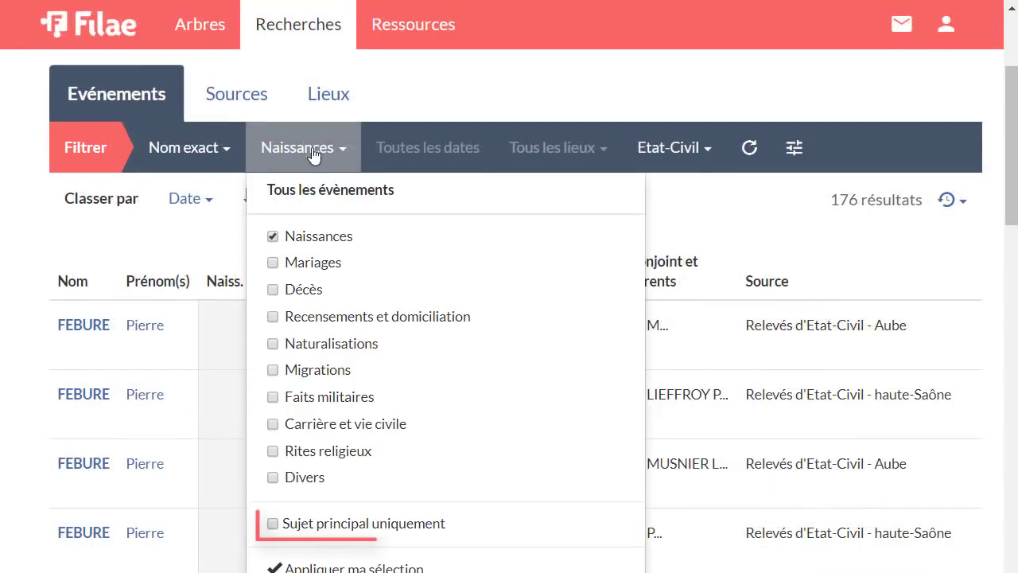
{"action": "left_click", "coordinate": [271, 527]}
{"action": "left_click", "coordinate": [330, 566]}
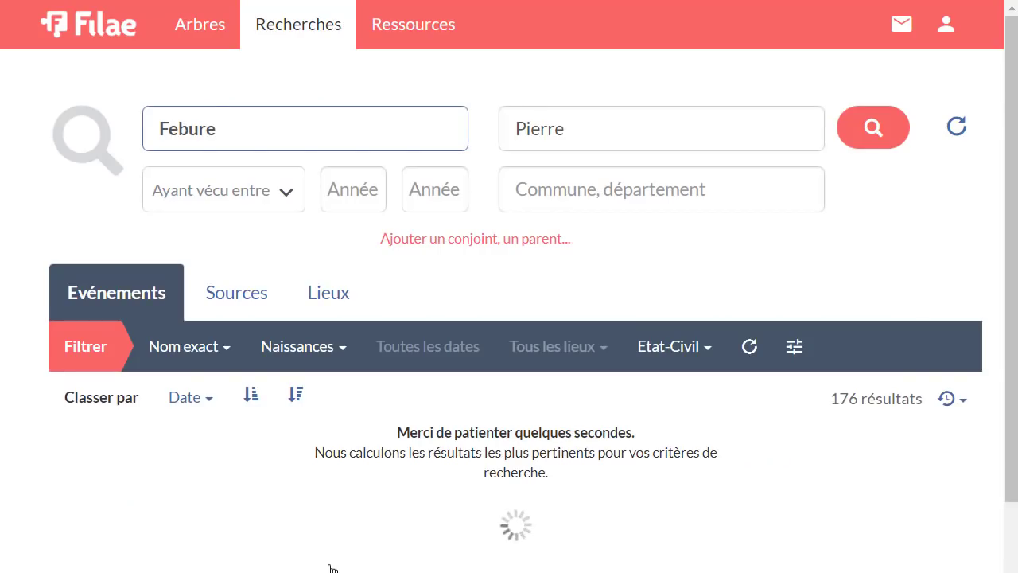
{"action": "scroll", "coordinate": [329, 566], "scroll_direction": "down", "scroll_amount": 4}
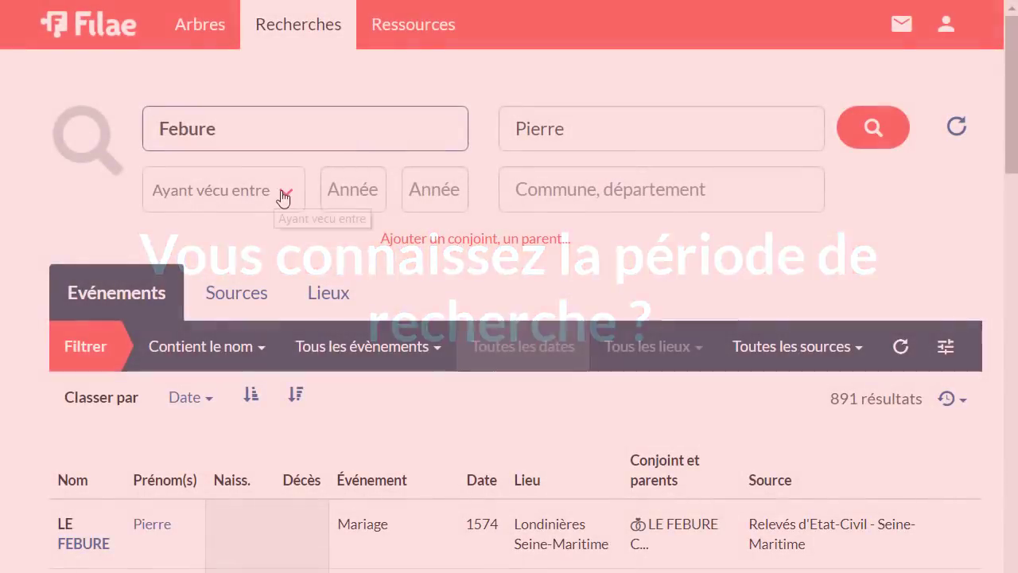
Step: Set the period criterion to Ayant vécu vers 1800 and run the search
{"action": "left_click", "coordinate": [284, 194]}
{"action": "left_click", "coordinate": [255, 271]}
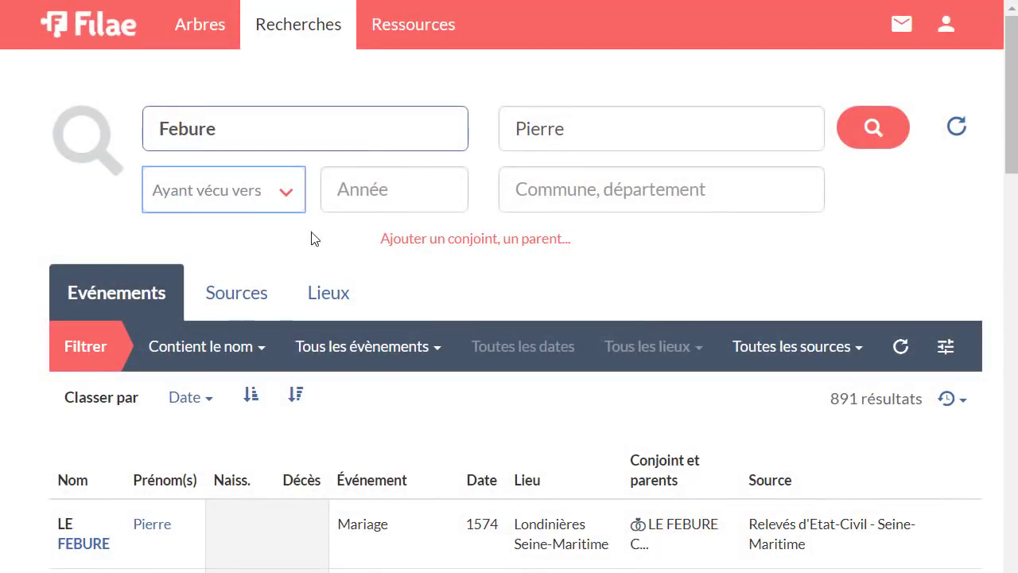
{"action": "left_click", "coordinate": [363, 192]}
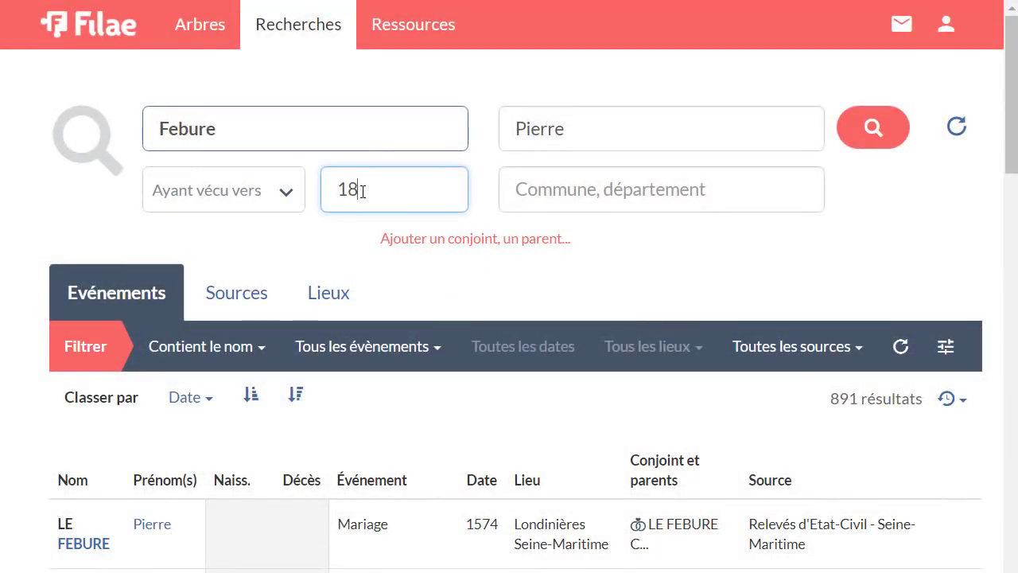
{"action": "left_click", "coordinate": [885, 132]}
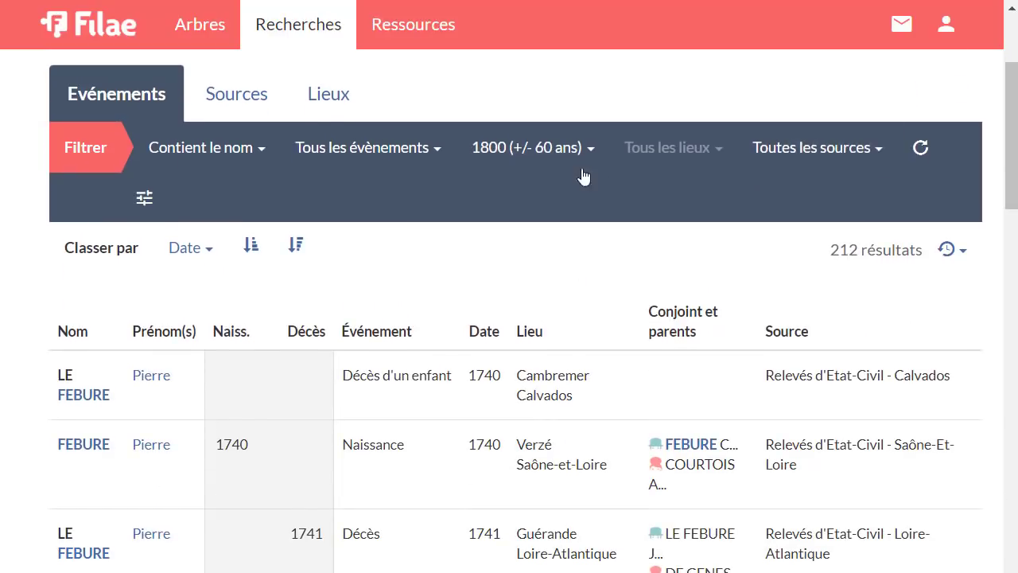
Step: Narrow the date filter to 1800 (+/- 2 ans)
{"action": "left_click", "coordinate": [596, 151]}
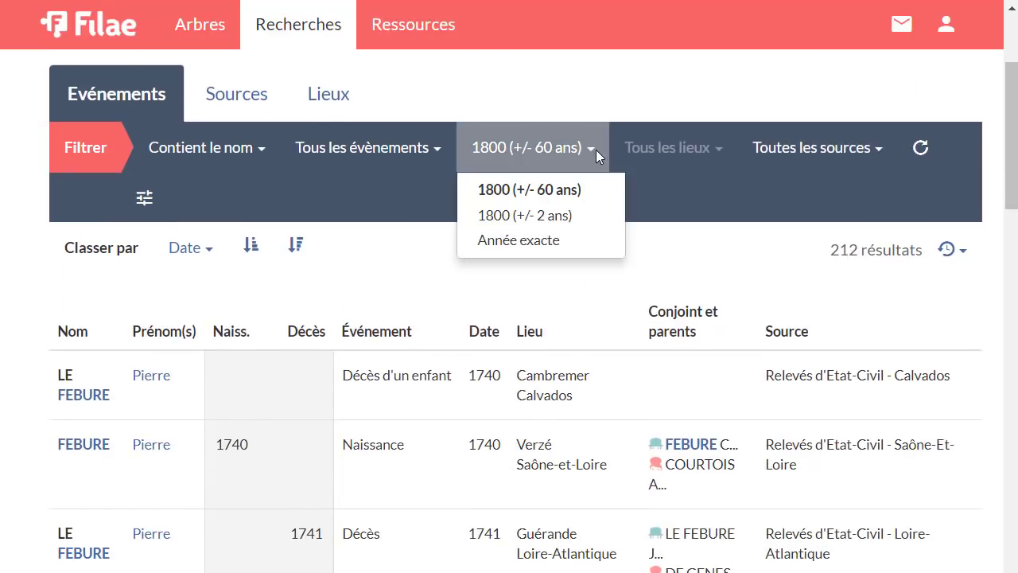
{"action": "left_click", "coordinate": [567, 217]}
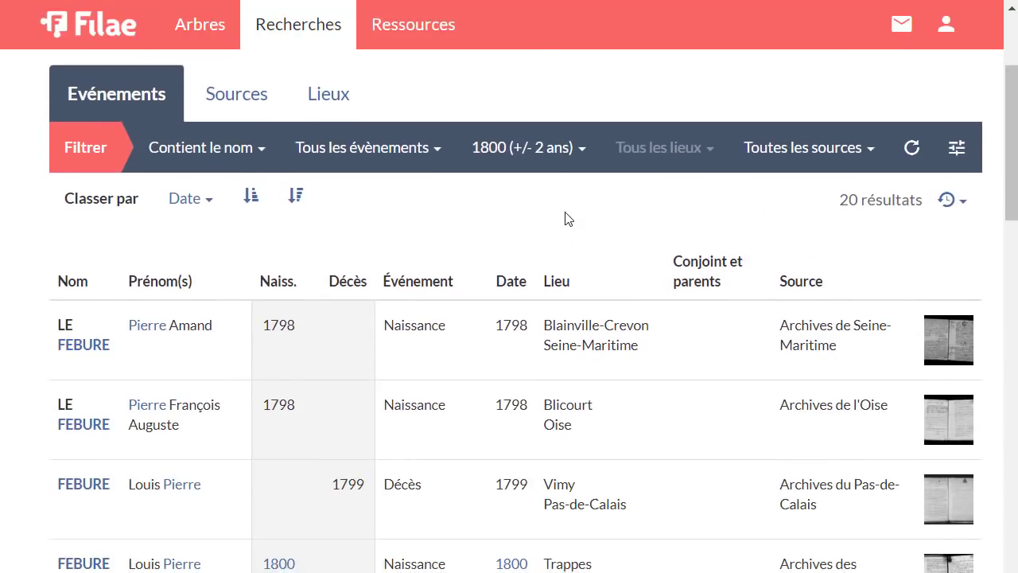
{"action": "scroll", "coordinate": [565, 219], "scroll_direction": "up", "scroll_amount": 2}
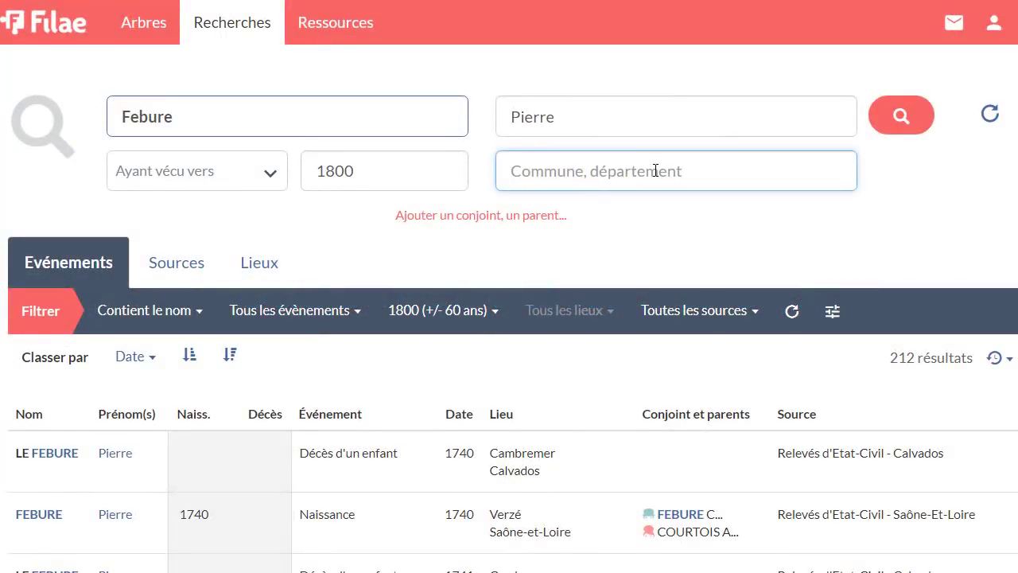
Step: Add Caen, Calvados, Normandie, France as the place criterion and run the search
{"action": "type", "text": "caen"}
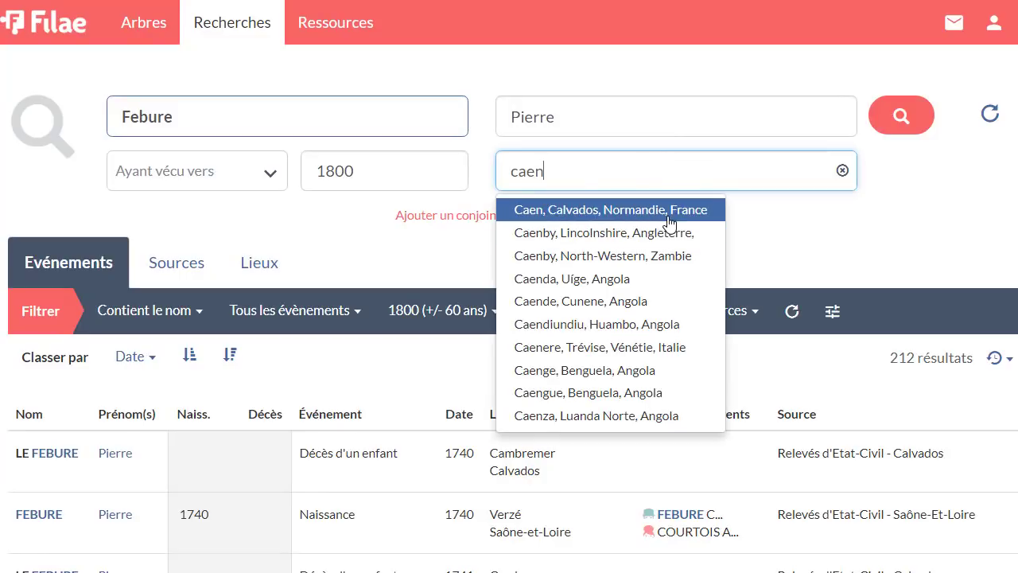
{"action": "left_click", "coordinate": [668, 213]}
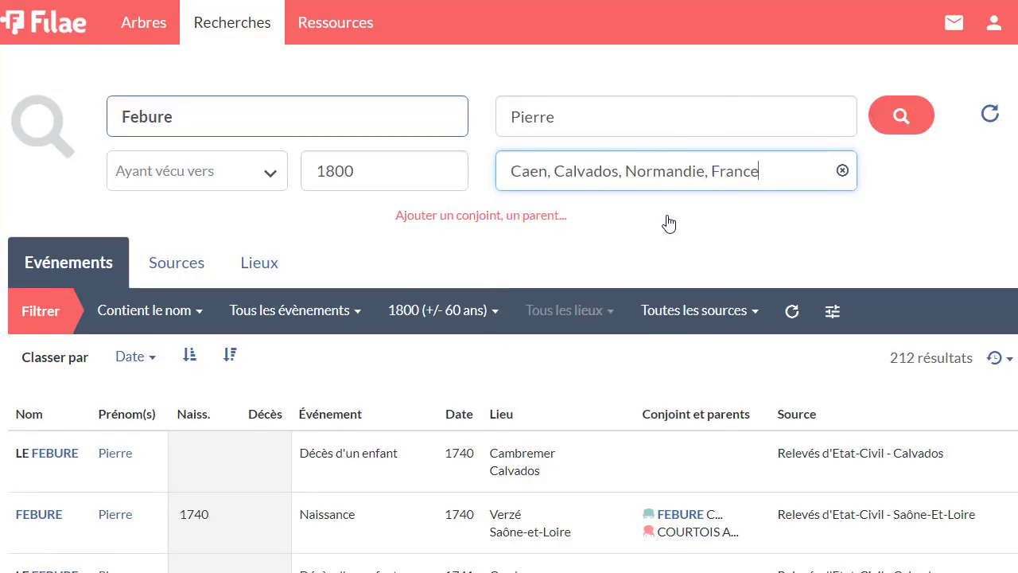
{"action": "left_click", "coordinate": [901, 121]}
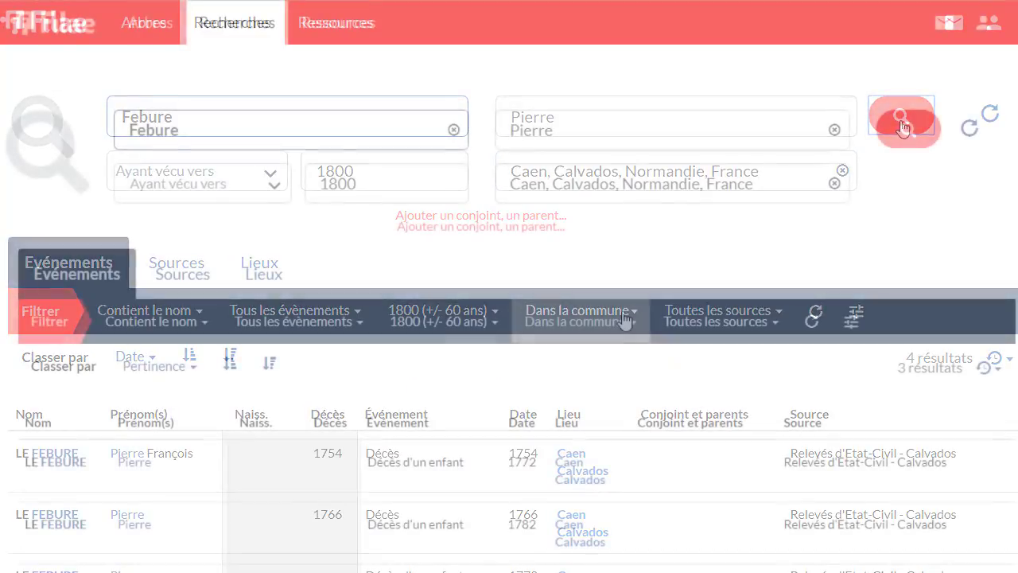
Step: Widen the place filter around Caen to Dans un rayon de 20 Km
{"action": "left_click", "coordinate": [624, 321]}
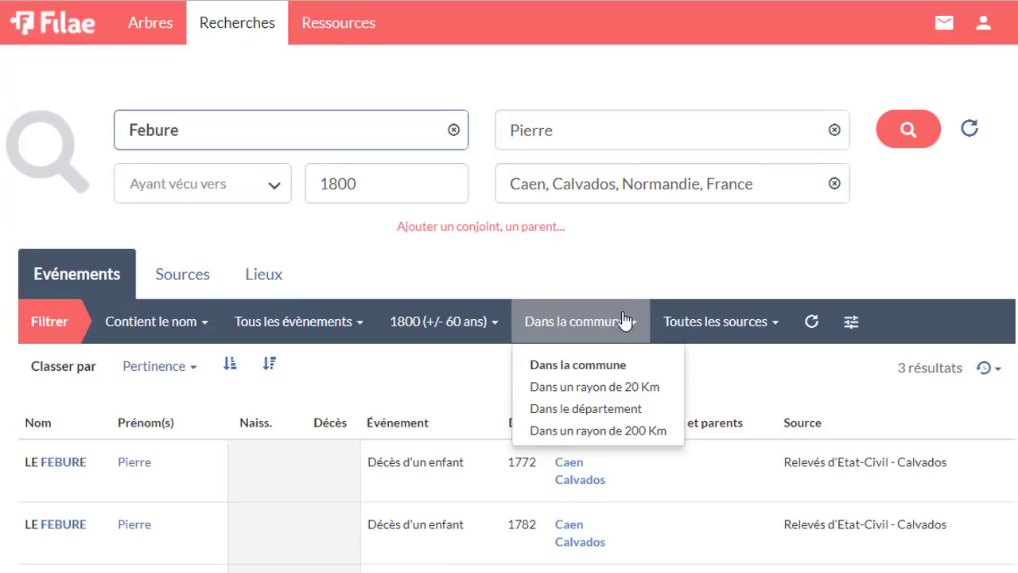
{"action": "left_click", "coordinate": [606, 386]}
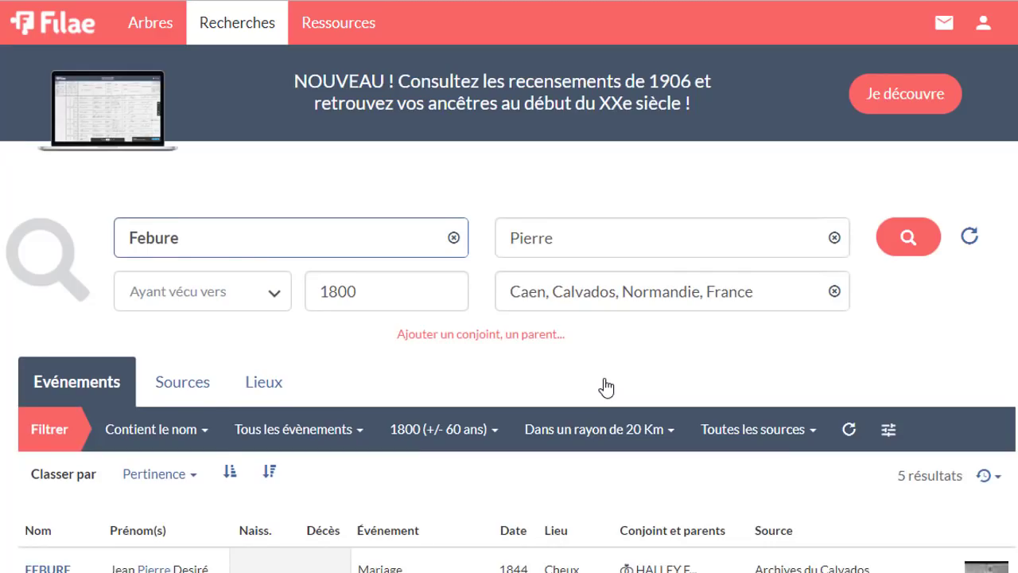
{"action": "scroll", "coordinate": [606, 387], "scroll_direction": "down", "scroll_amount": 2}
{"action": "scroll", "coordinate": [604, 386], "scroll_direction": "down", "scroll_amount": 1}
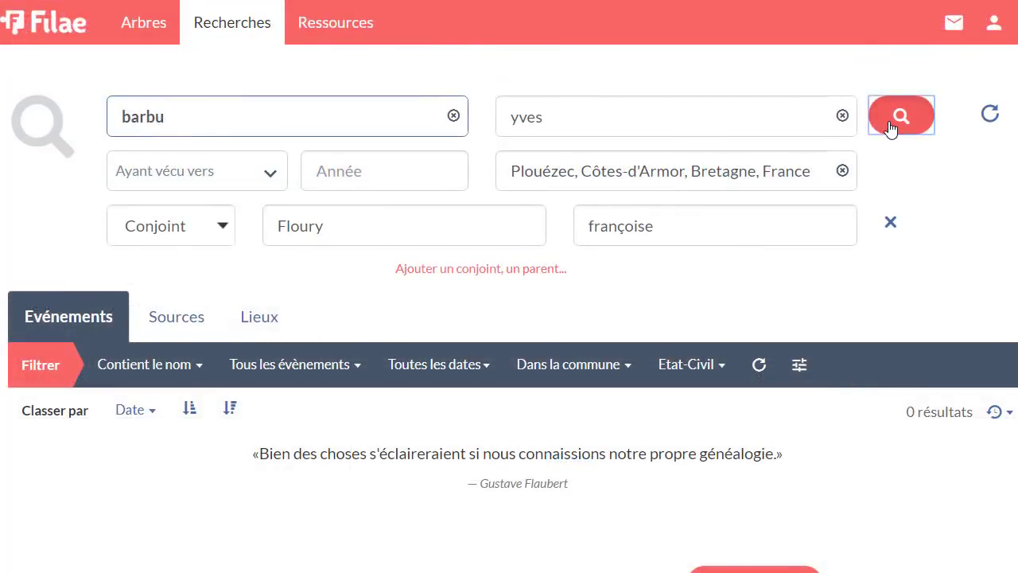
Step: Widen the place filter of the Plouézec couple search to Dans un rayon de 20 Km
{"action": "left_click", "coordinate": [625, 363]}
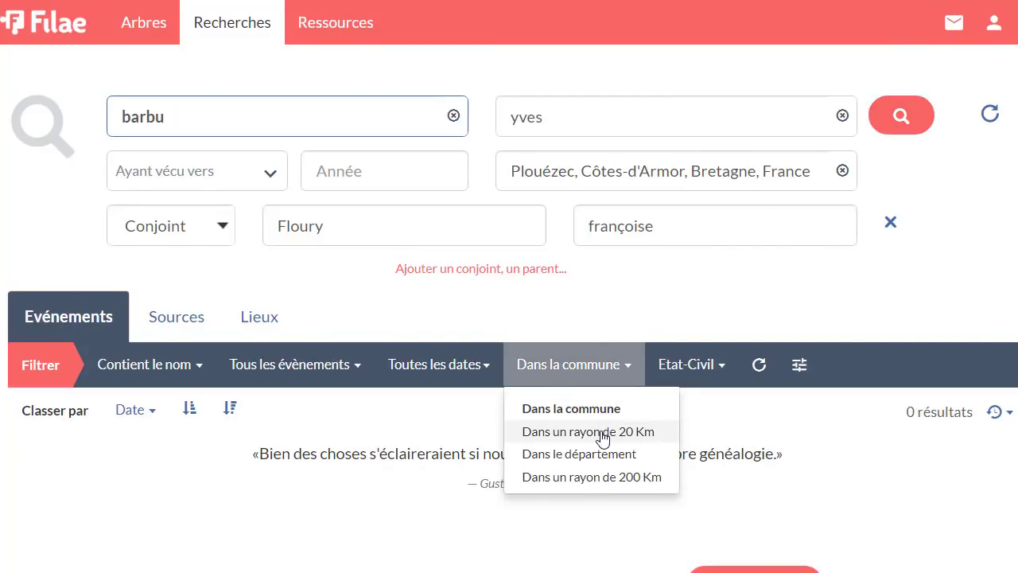
{"action": "left_click", "coordinate": [602, 433]}
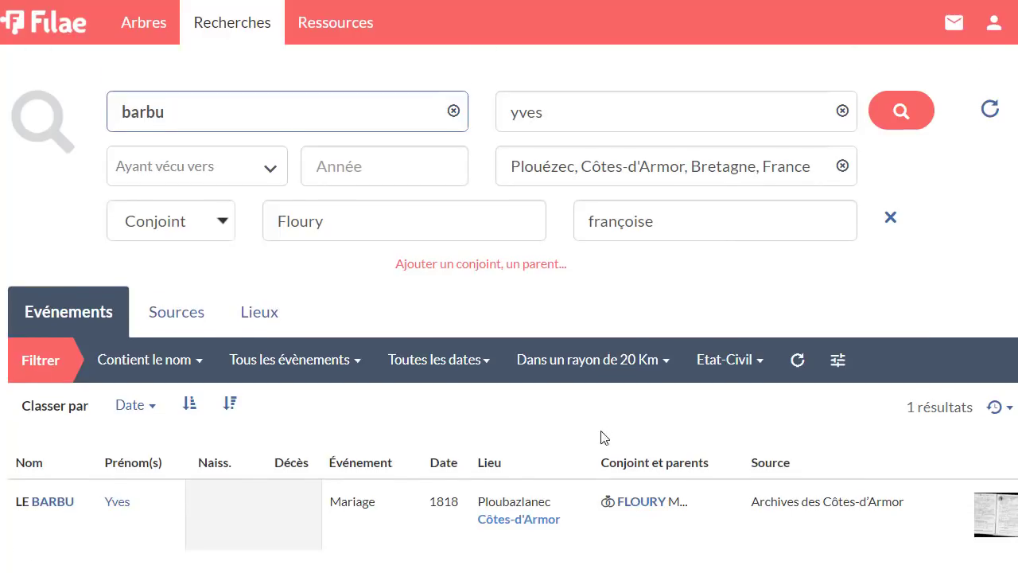
{"action": "scroll", "coordinate": [602, 437], "scroll_direction": "down", "scroll_amount": 2}
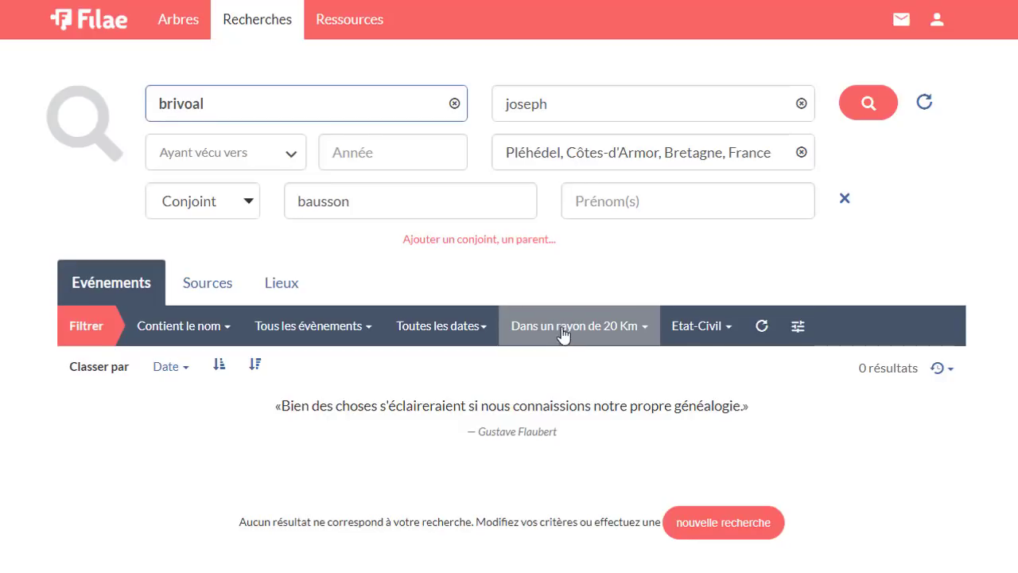
Step: Extend the place filter of the Pléhédel couple search to Dans un rayon de 200 Km
{"action": "left_click", "coordinate": [563, 332]}
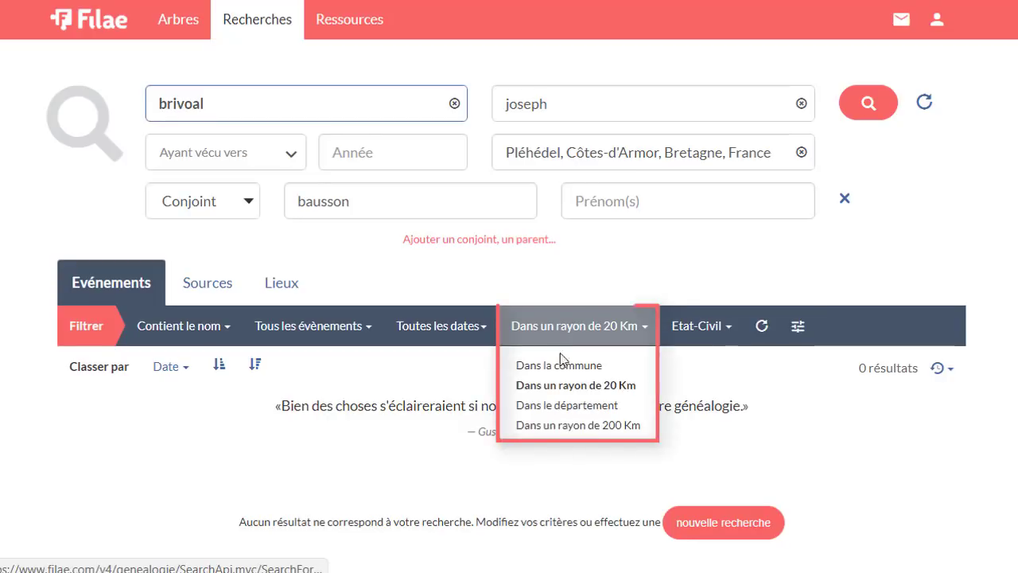
{"action": "left_click", "coordinate": [563, 424]}
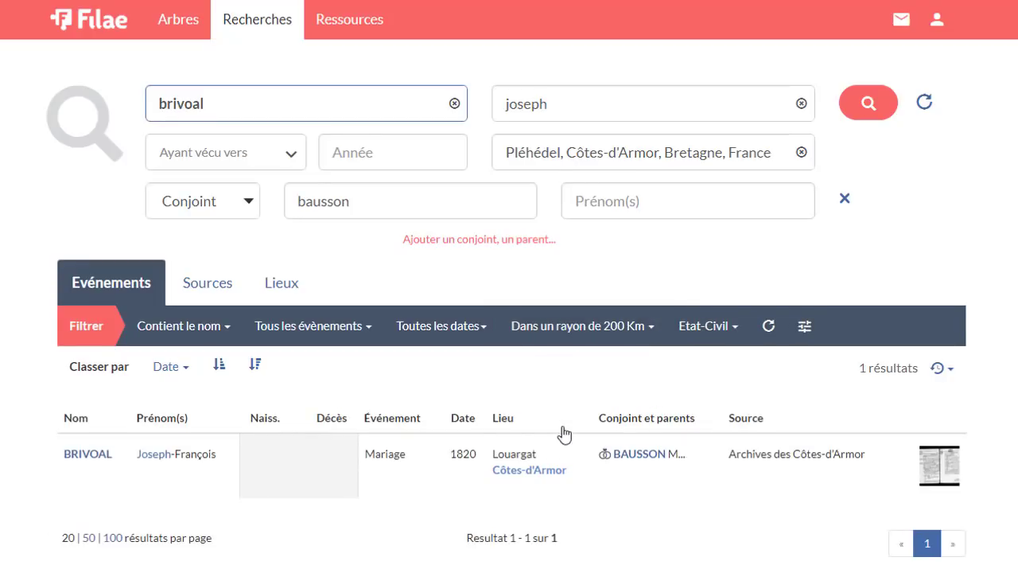
Step: Limit the chataigner results to the Etat-Civil source only and apply the selection
{"action": "scroll", "coordinate": [563, 433], "scroll_direction": "down", "scroll_amount": 1}
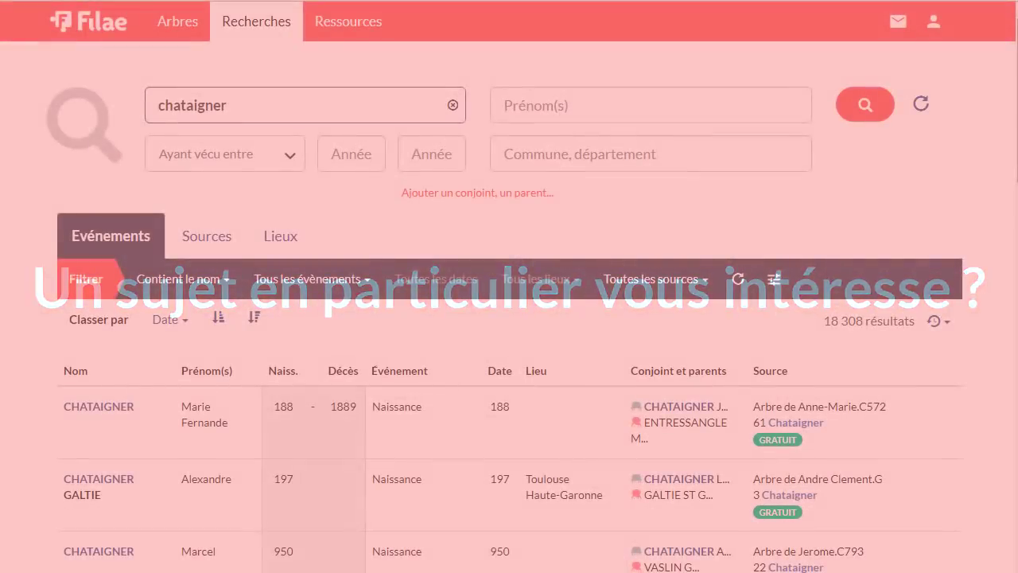
{"action": "scroll", "coordinate": [509, 318], "scroll_direction": "down", "scroll_amount": 2}
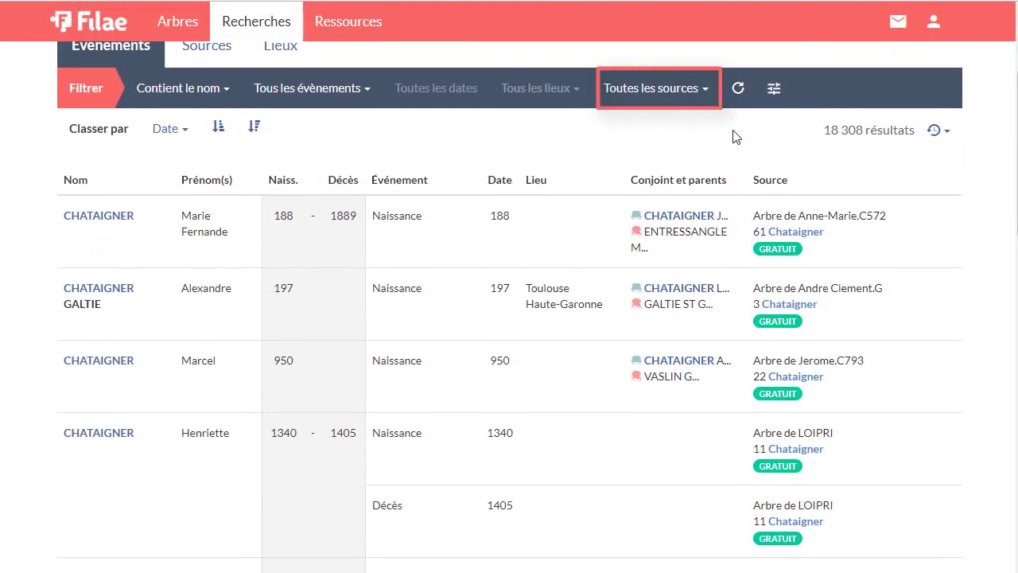
{"action": "left_click", "coordinate": [708, 94]}
{"action": "mouse_move", "coordinate": [652, 162]}
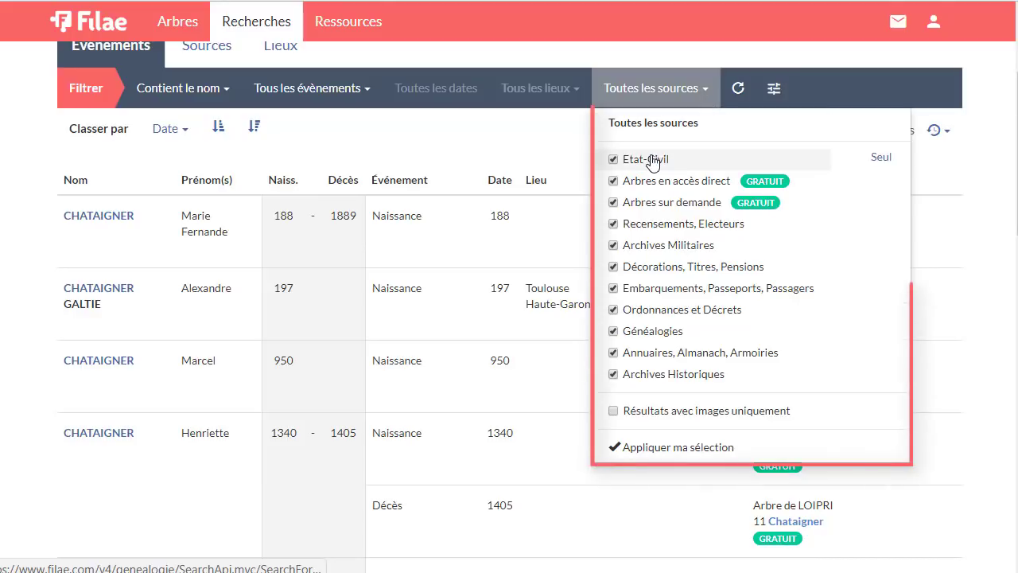
{"action": "left_click", "coordinate": [880, 159]}
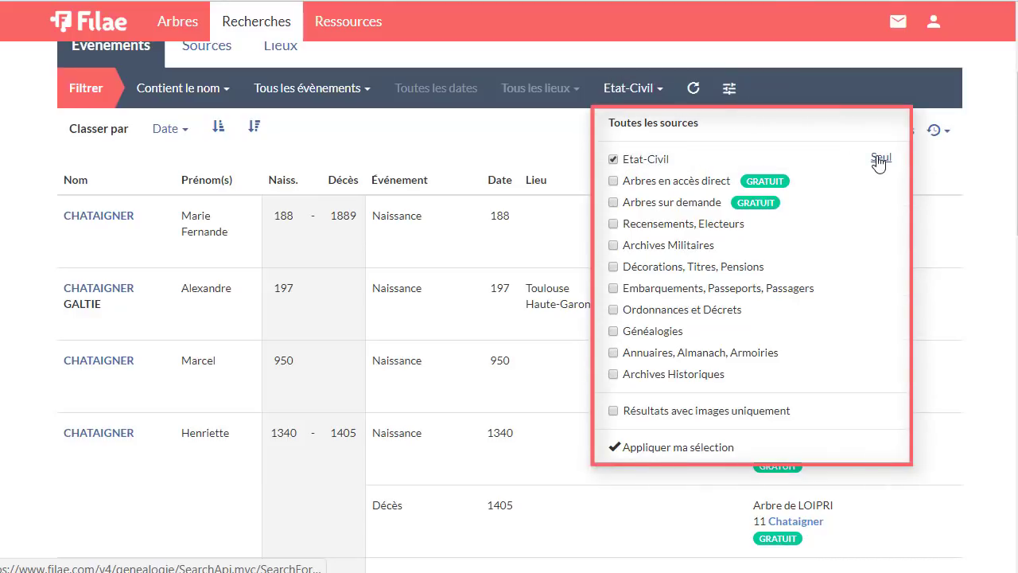
{"action": "left_click", "coordinate": [655, 449]}
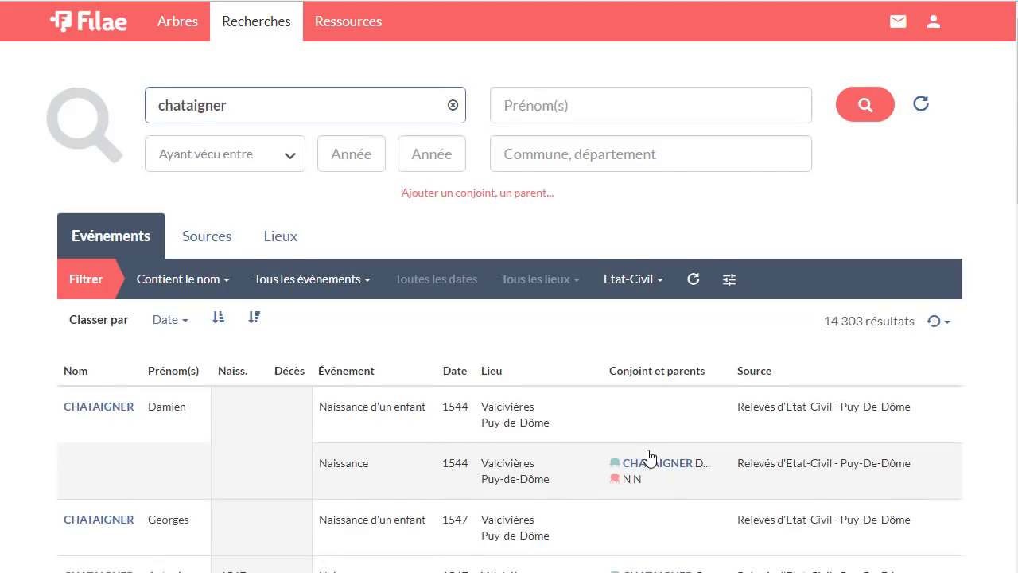
Step: Restrict the chataigner Etat-Civil results to records with images only, using Résultats avec images uniquement, and look through the list
{"action": "scroll", "coordinate": [649, 457], "scroll_direction": "down", "scroll_amount": 3}
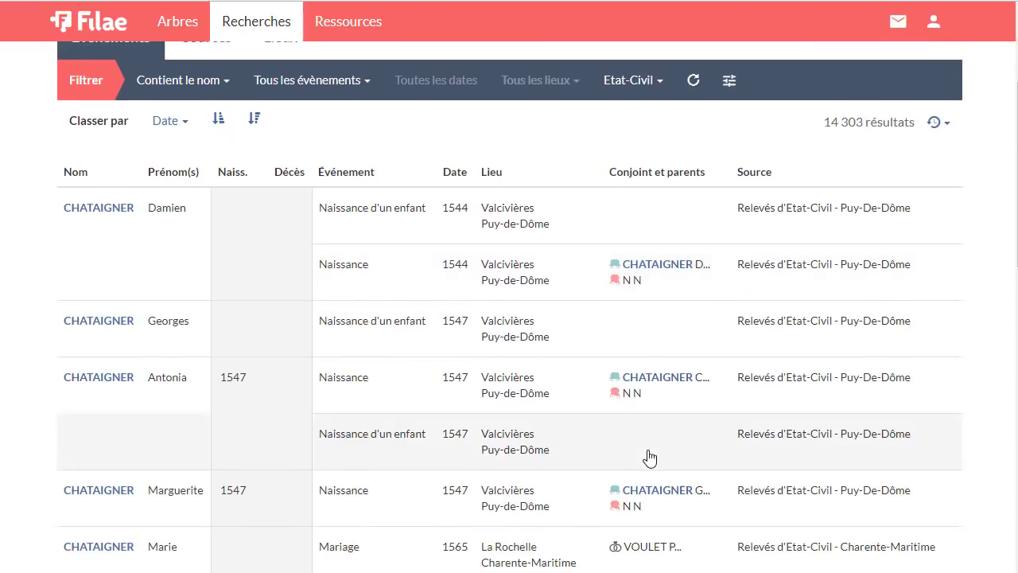
{"action": "left_click", "coordinate": [633, 79]}
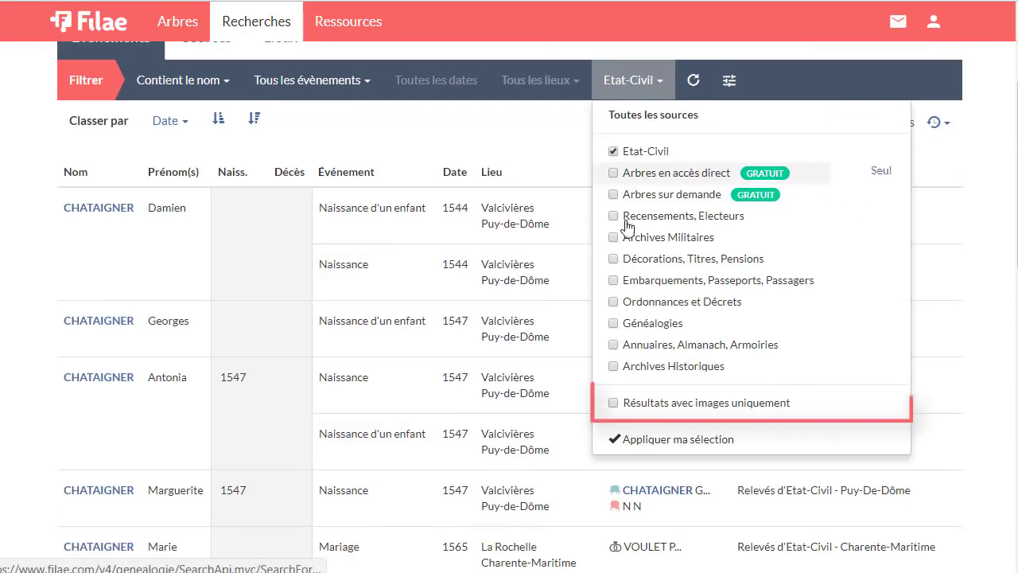
{"action": "left_click", "coordinate": [642, 442]}
{"action": "scroll", "coordinate": [644, 446], "scroll_direction": "down", "scroll_amount": 3}
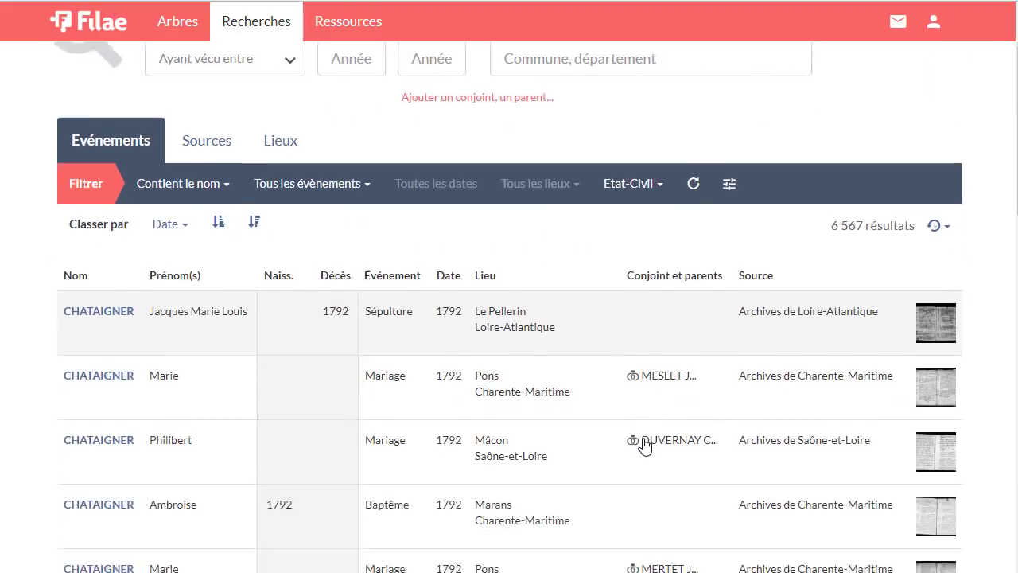
{"action": "scroll", "coordinate": [644, 445], "scroll_direction": "down", "scroll_amount": 2}
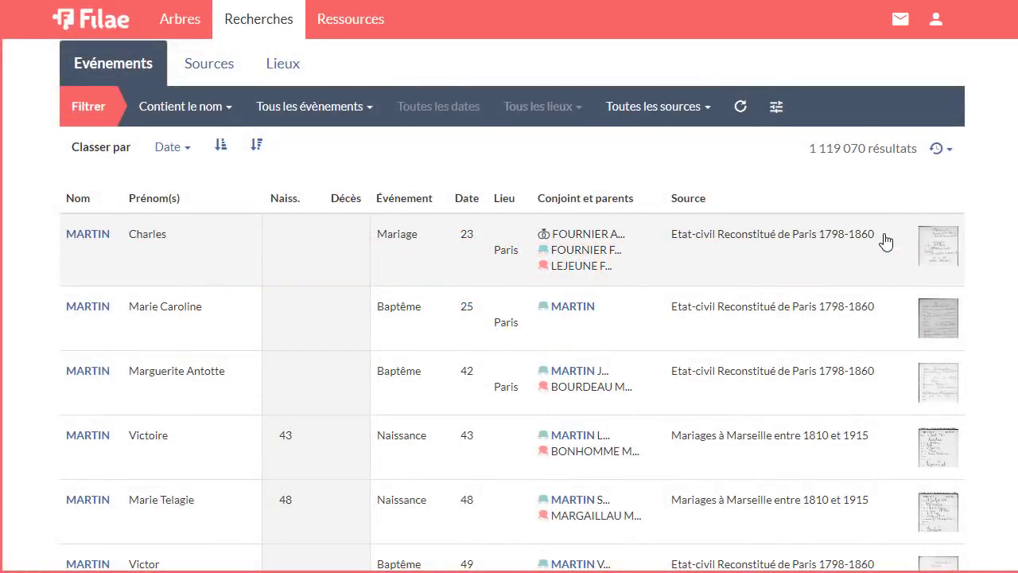
Step: Look through the MARTIN results and restrict them to those added in the 7 derniers jours
{"action": "scroll", "coordinate": [883, 241], "scroll_direction": "down", "scroll_amount": 3}
{"action": "scroll", "coordinate": [885, 240], "scroll_direction": "down", "scroll_amount": 2}
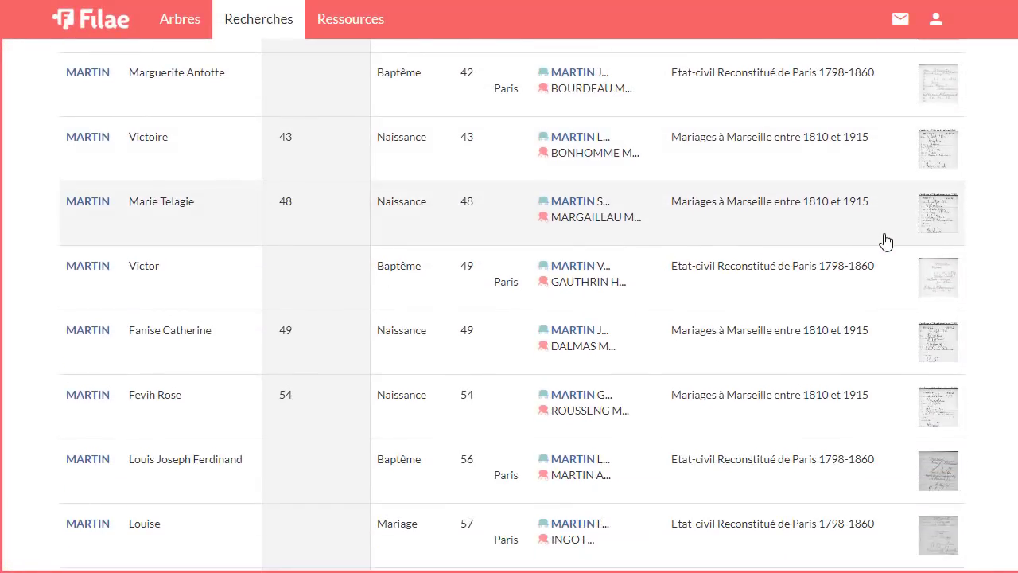
{"action": "scroll", "coordinate": [822, 241], "scroll_direction": "up", "scroll_amount": 4}
{"action": "scroll", "coordinate": [956, 176], "scroll_direction": "down", "scroll_amount": 1}
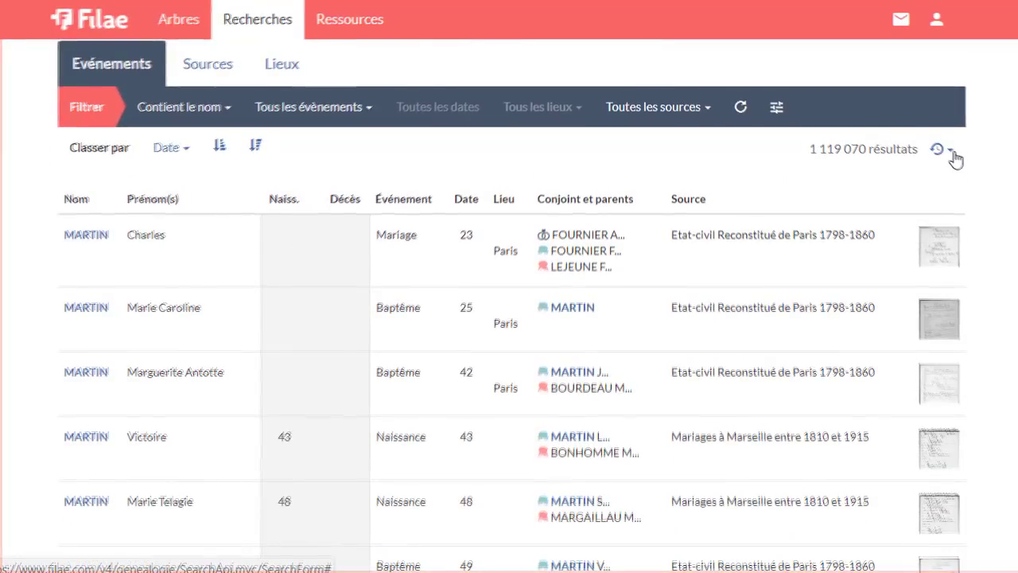
{"action": "left_click", "coordinate": [953, 154]}
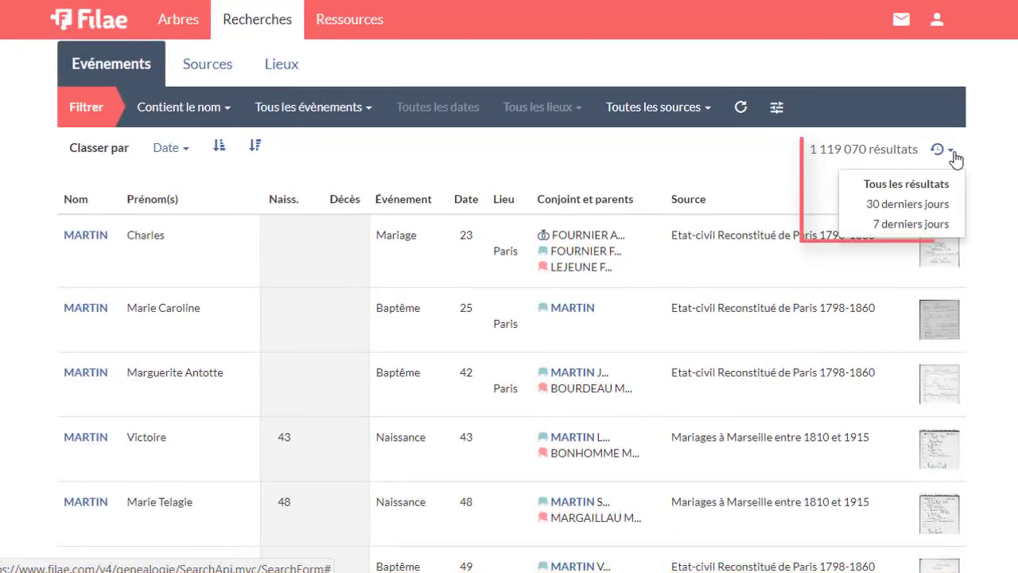
{"action": "left_click", "coordinate": [924, 225]}
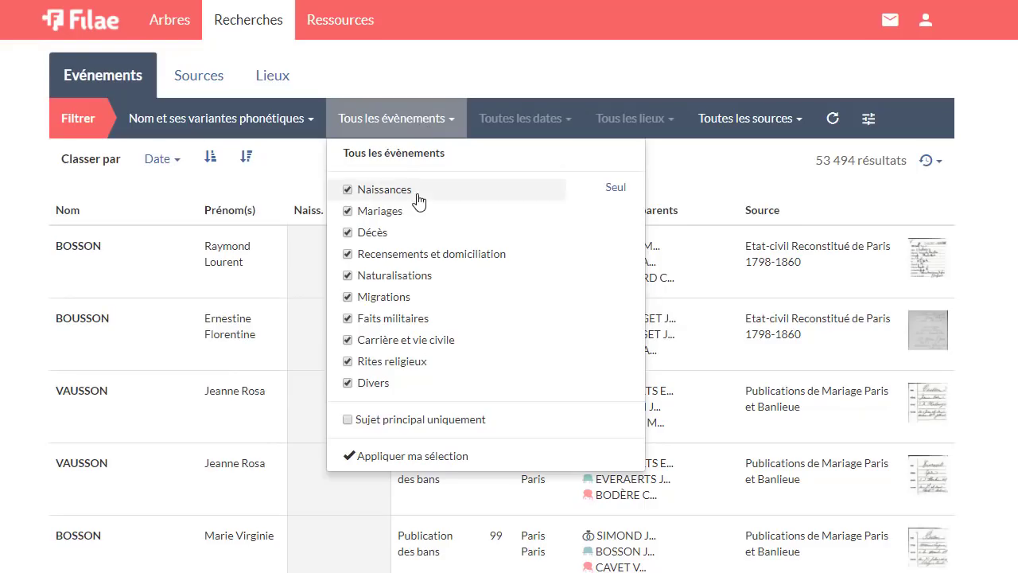
Step: Filter the bausson phonetic-variant results to Mariages only and sort them by Commune
{"action": "left_click", "coordinate": [615, 209]}
{"action": "scroll", "coordinate": [614, 214], "scroll_direction": "up", "scroll_amount": 4}
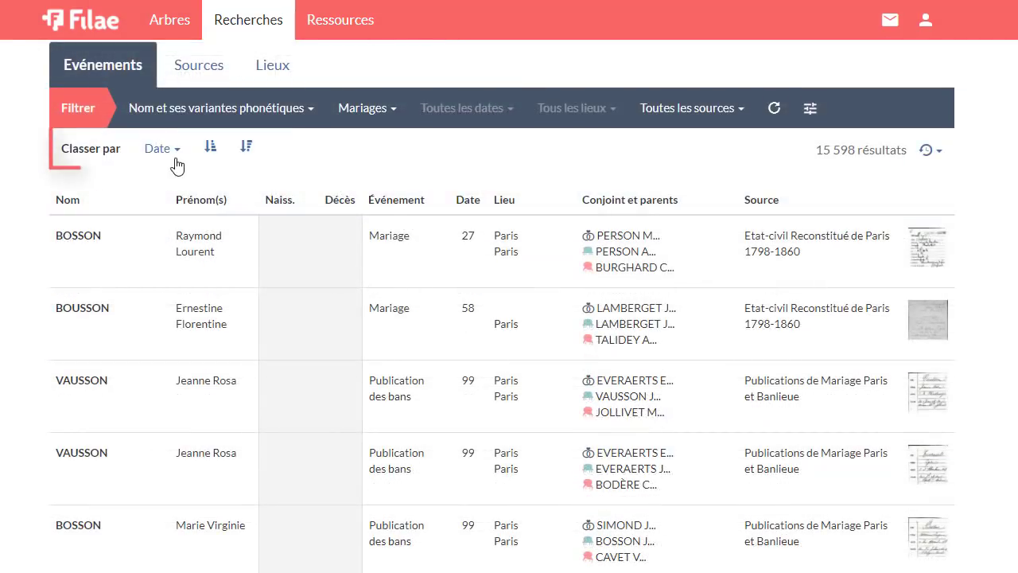
{"action": "left_click", "coordinate": [172, 154]}
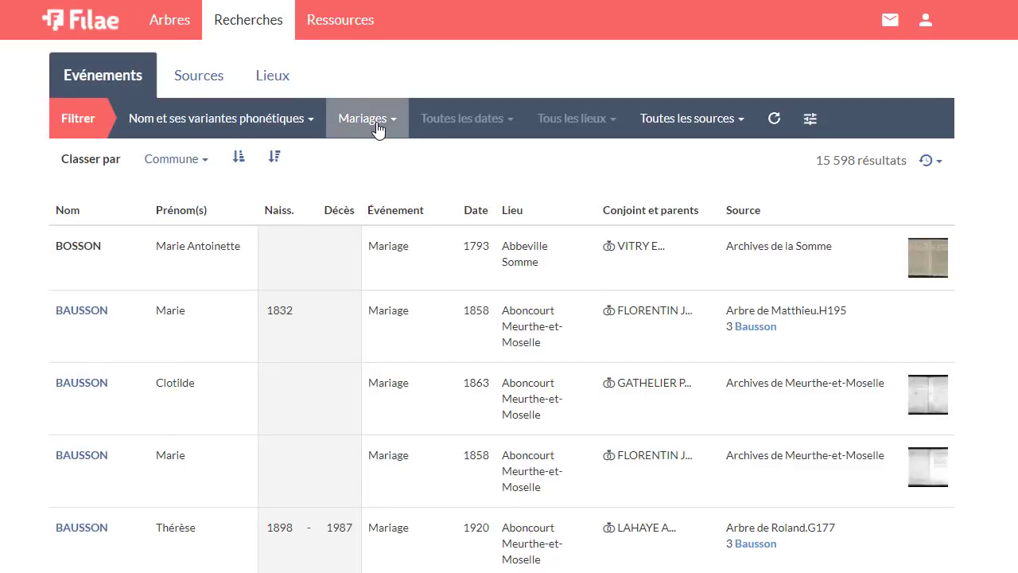
Step: Check the event filter's selection and reset all the filters on the bausson results
{"action": "left_click", "coordinate": [378, 127]}
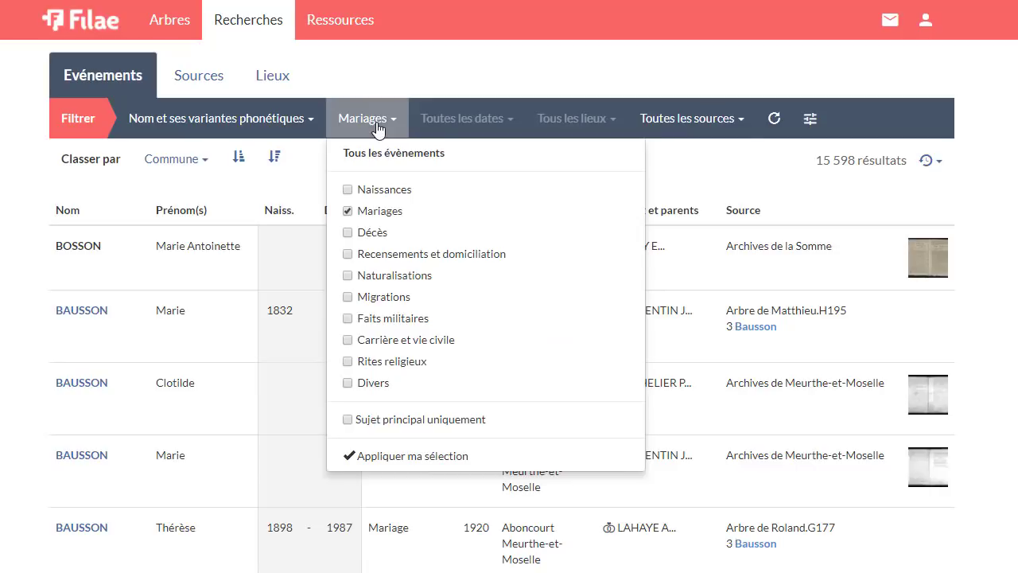
{"action": "left_click", "coordinate": [773, 121]}
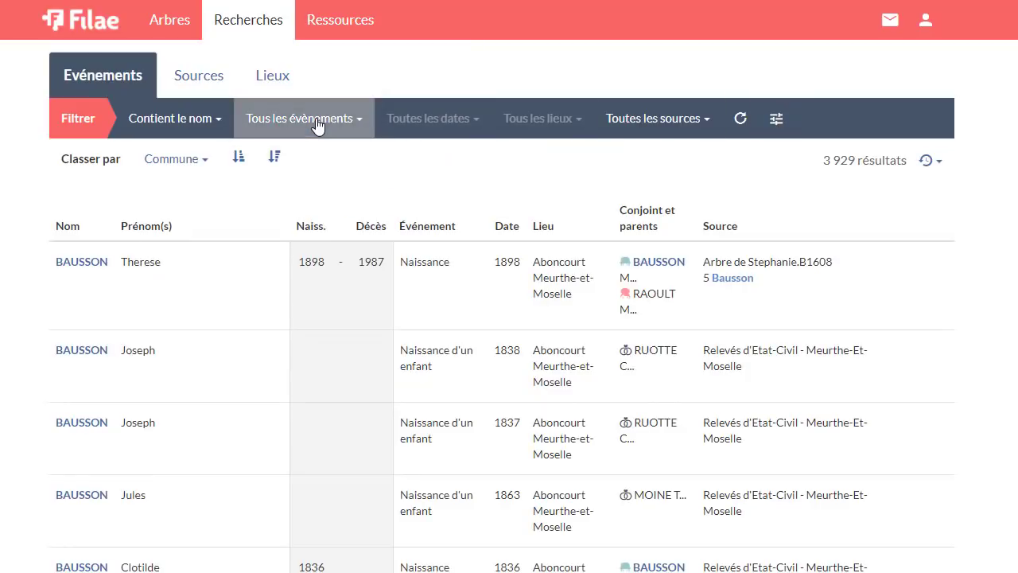
Step: In the search result settings, set the default name filter to Nom et ses variantes phonétiques
{"action": "left_click", "coordinate": [778, 128]}
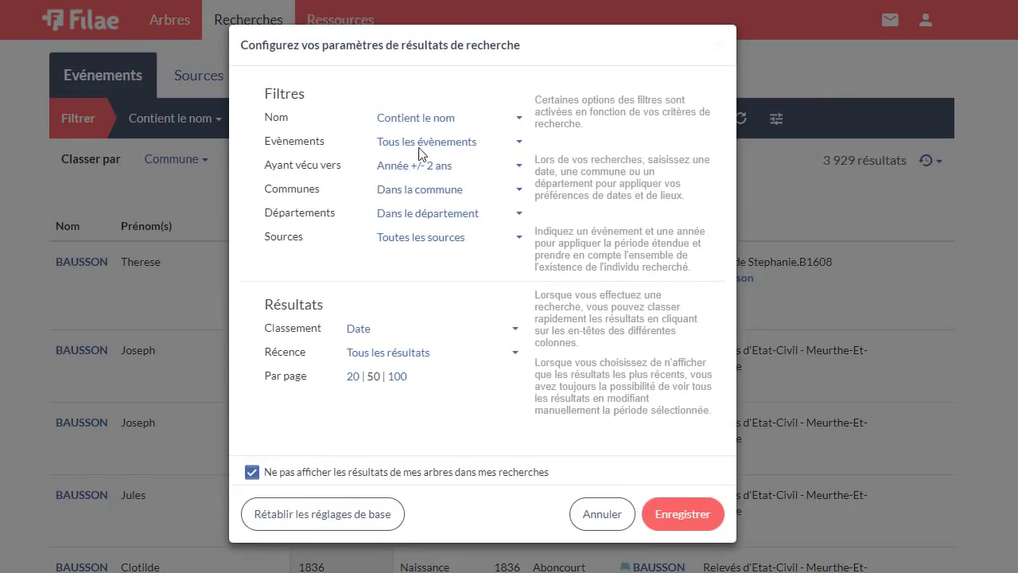
{"action": "left_click", "coordinate": [409, 121]}
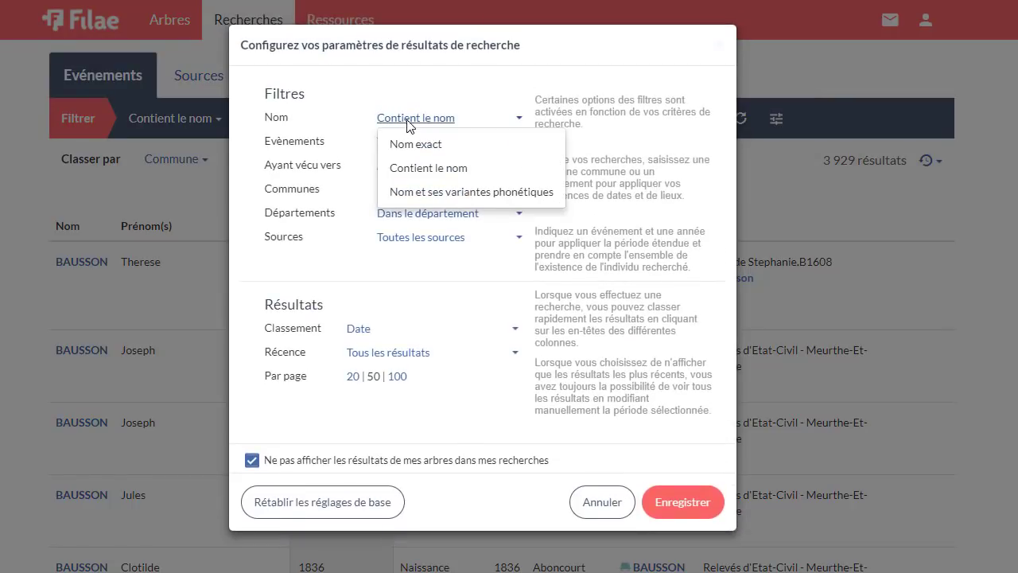
{"action": "left_click", "coordinate": [420, 192]}
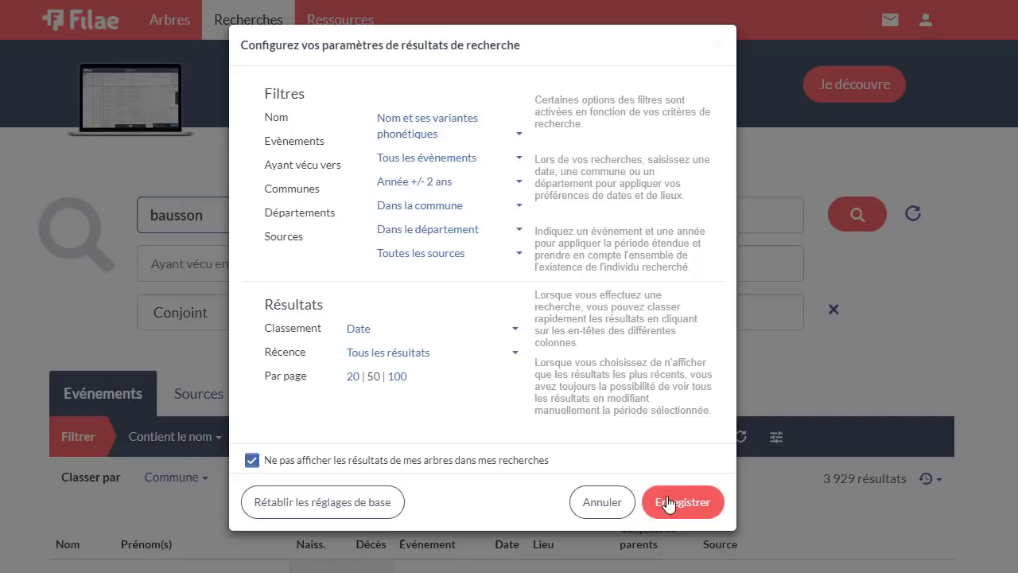